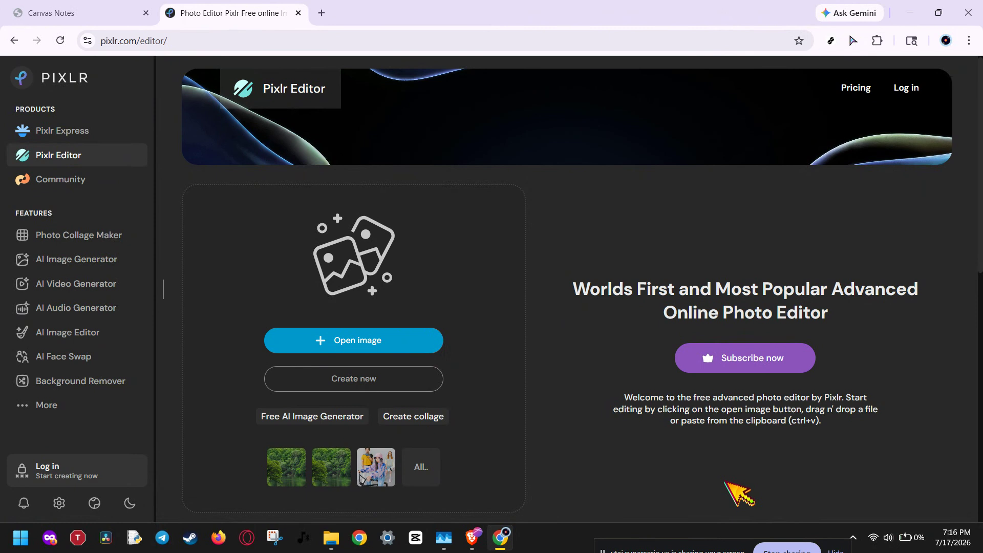
# Open the green forest lake photo from the Assets folder, unlock its Background layer and show the editor full screen.
pyautogui.click(394, 341)
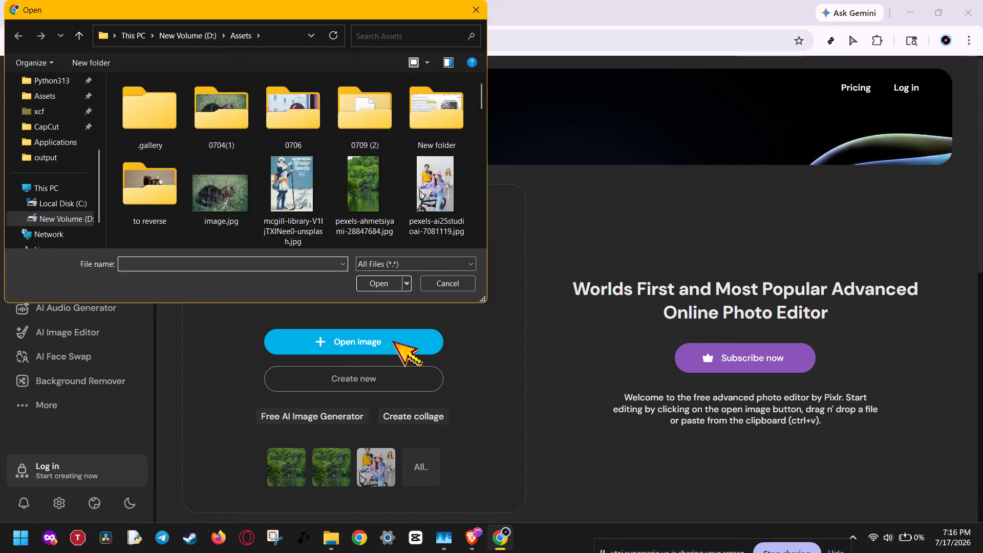
pyautogui.doubleClick(363, 185)
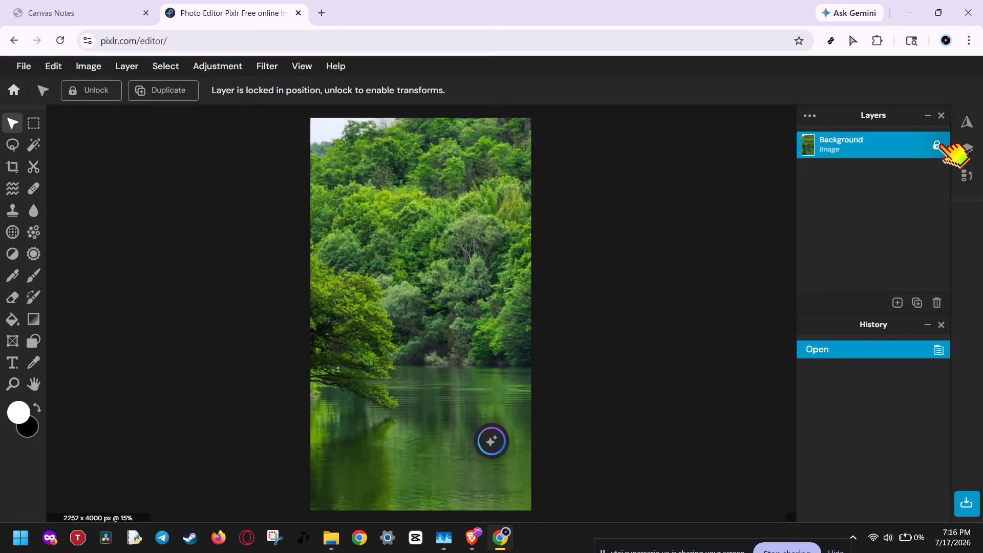
pyautogui.click(937, 145)
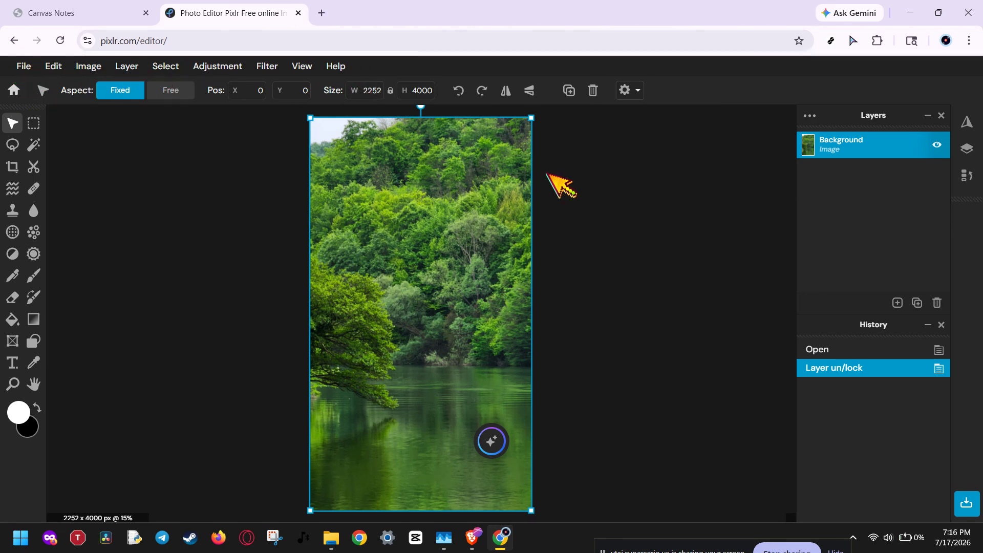
pyautogui.press('F11')
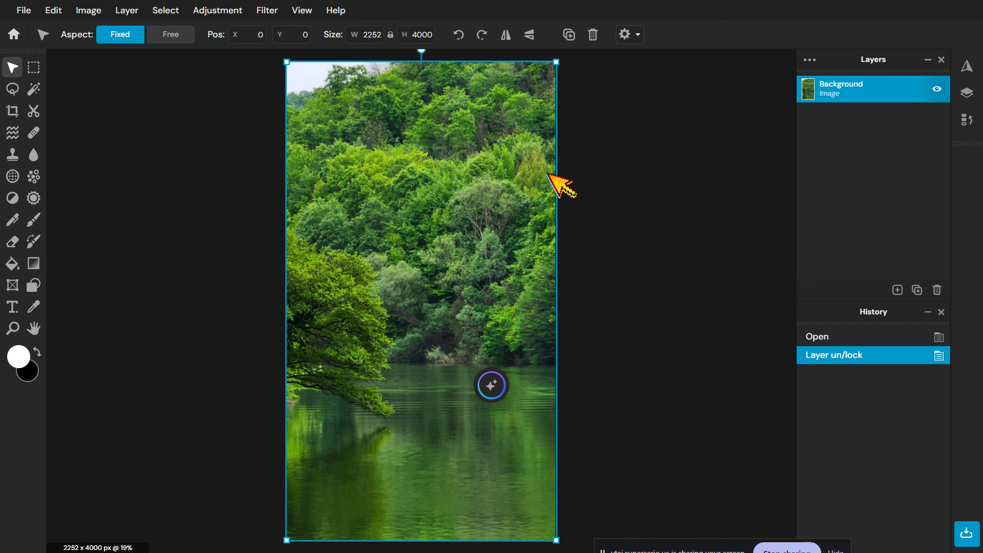
# Try the Ratio and Size constraints of the Crop tool, return to Free and apply the crop over the whole image.
pyautogui.click(13, 111)
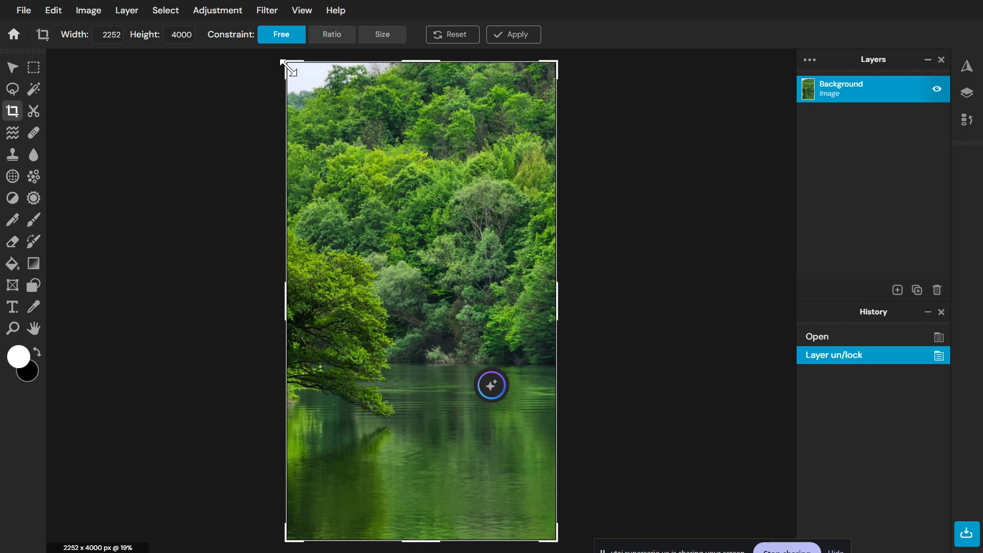
pyautogui.moveTo(289, 67)
pyautogui.mouseDown()
pyautogui.moveTo(376, 159)
pyautogui.moveTo(281, 64)
pyautogui.mouseUp()
pyautogui.click(339, 36)
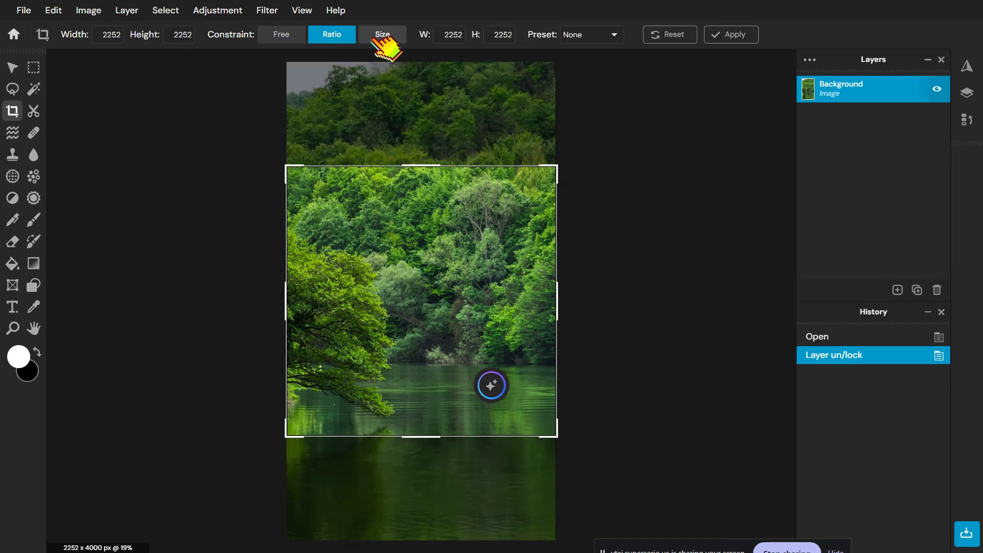
pyautogui.click(382, 35)
pyautogui.click(302, 35)
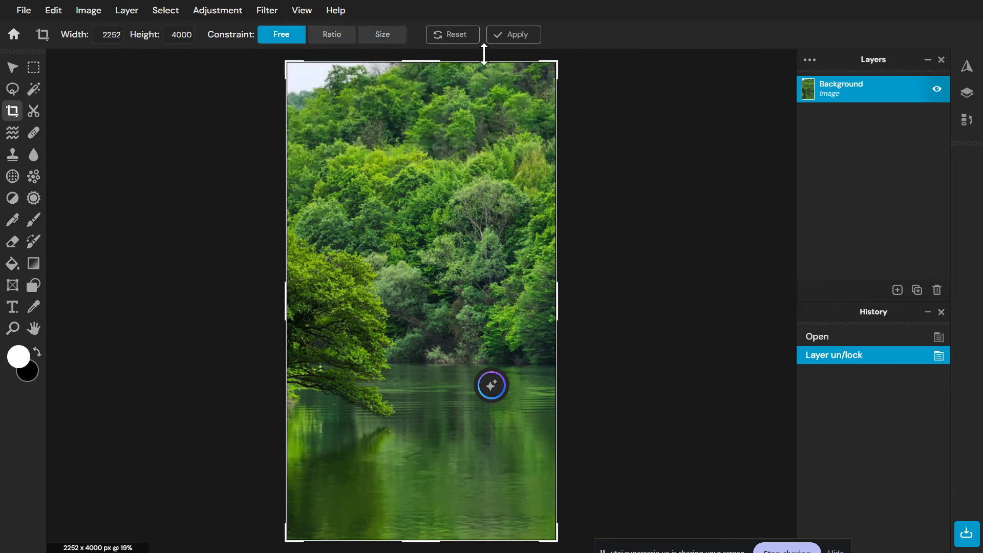
pyautogui.click(521, 37)
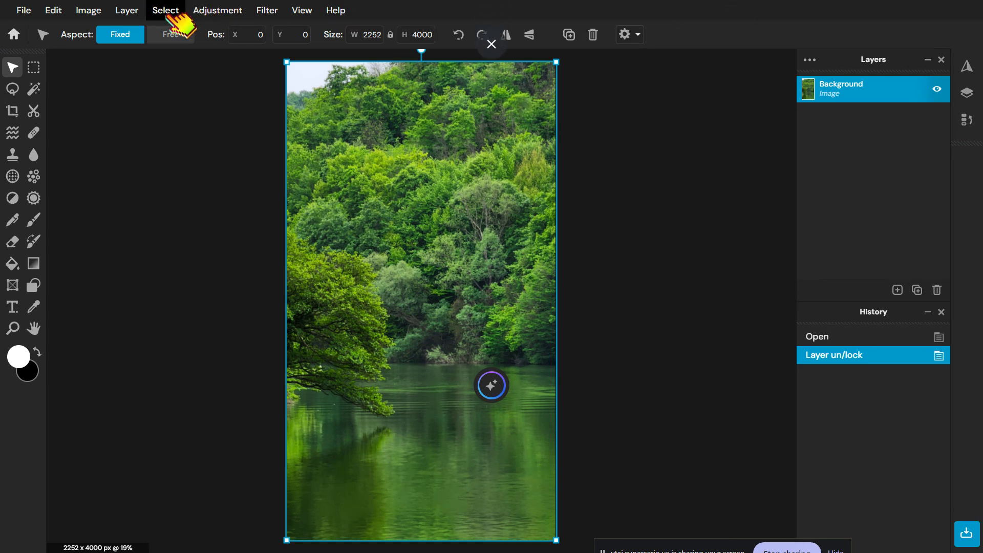
# Apply an image resize at 2252 by 4000 px with aspect constraint and smoothing on.
pyautogui.click(99, 12)
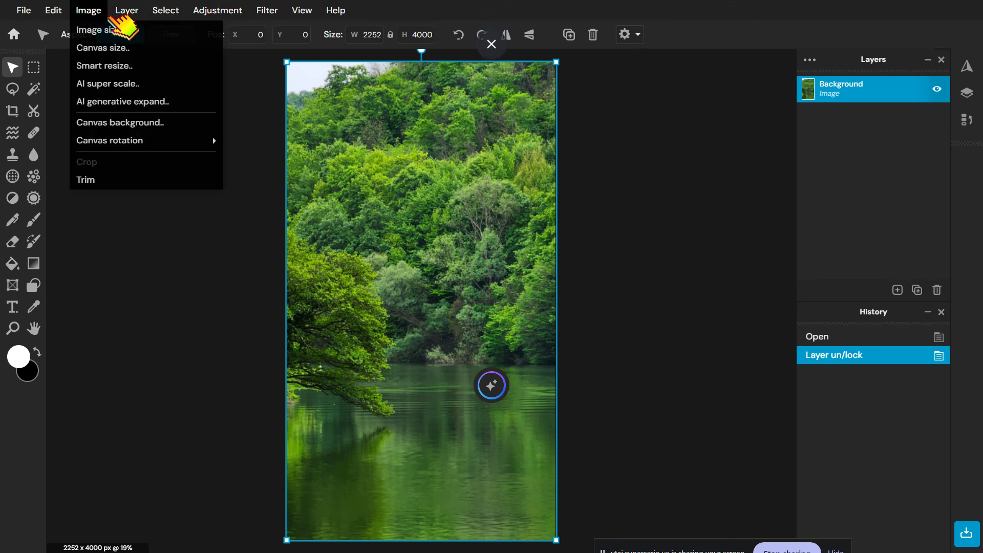
pyautogui.click(110, 26)
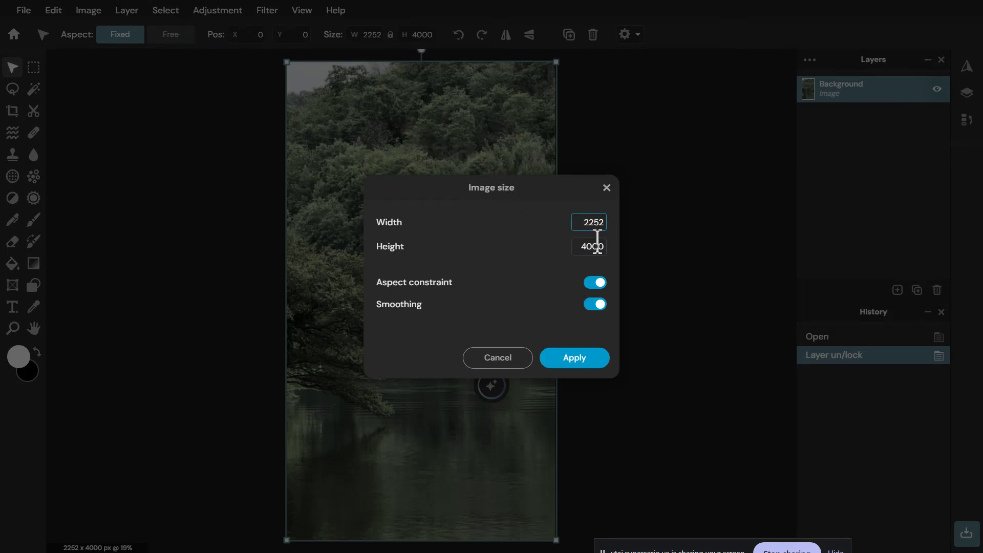
pyautogui.click(597, 244)
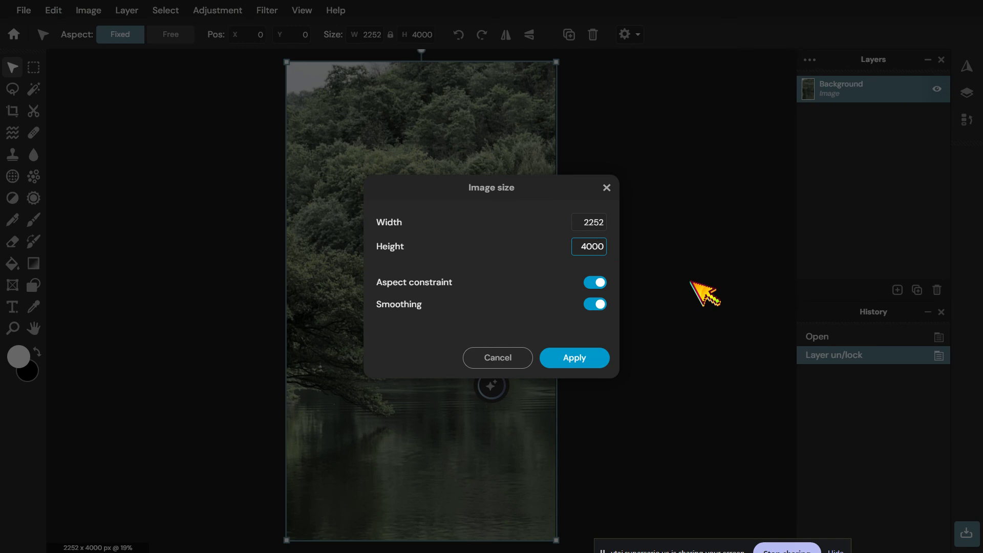
pyautogui.click(600, 358)
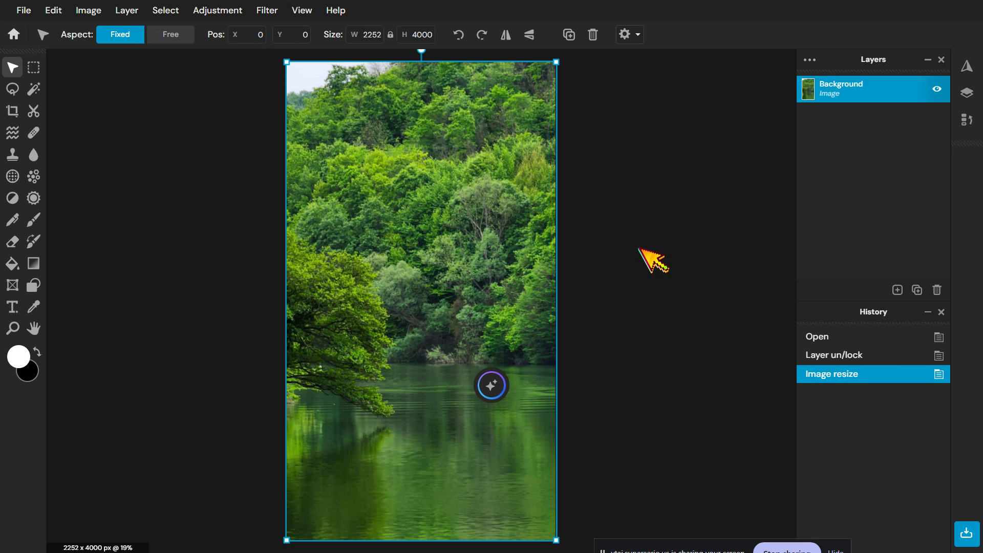
# Look at the Brightness and contrast adjustment's settings and close it without applying anything.
pyautogui.click(222, 12)
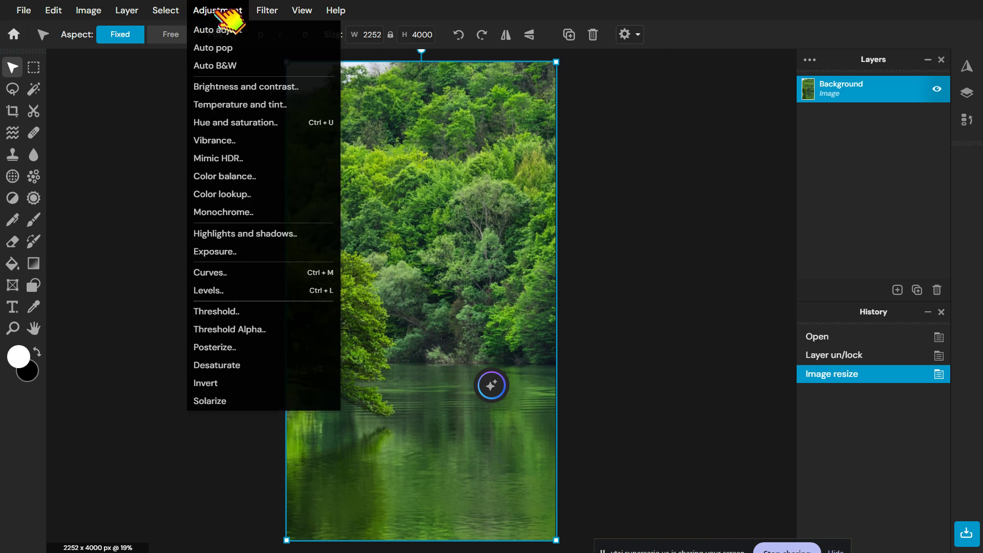
pyautogui.click(256, 86)
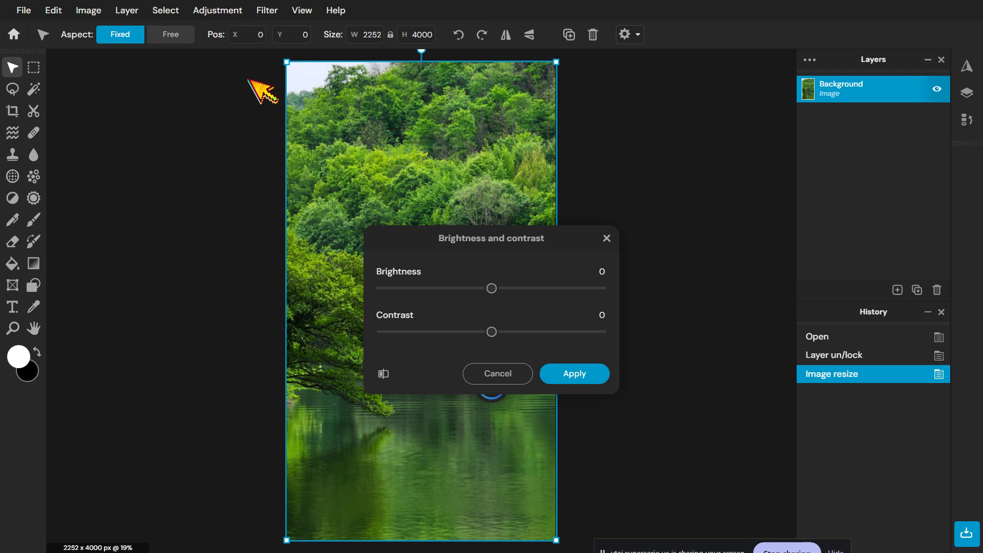
pyautogui.press('Escape')
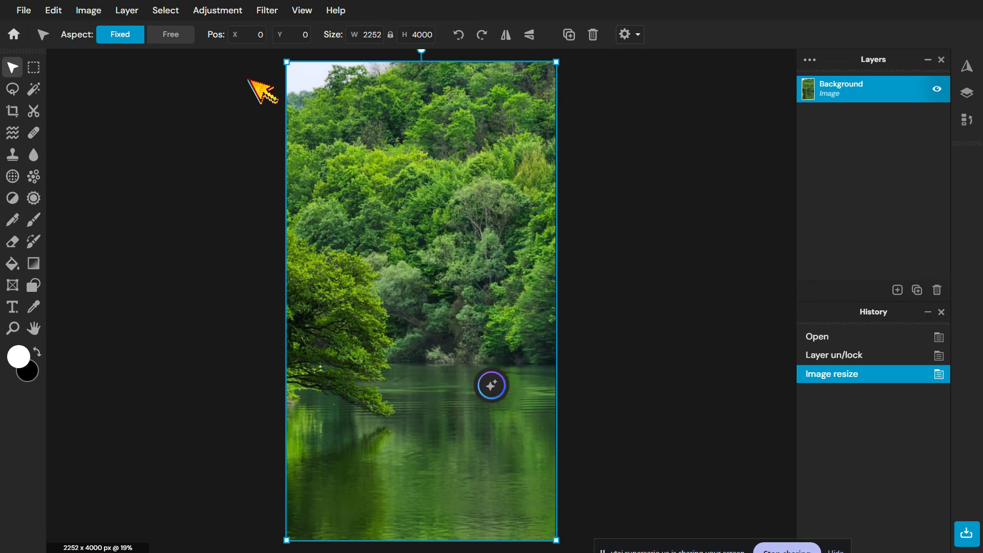
# Heal three spots on the lake's water and one in the trees near the sky with the Spot method at size 50.
pyautogui.press('h')
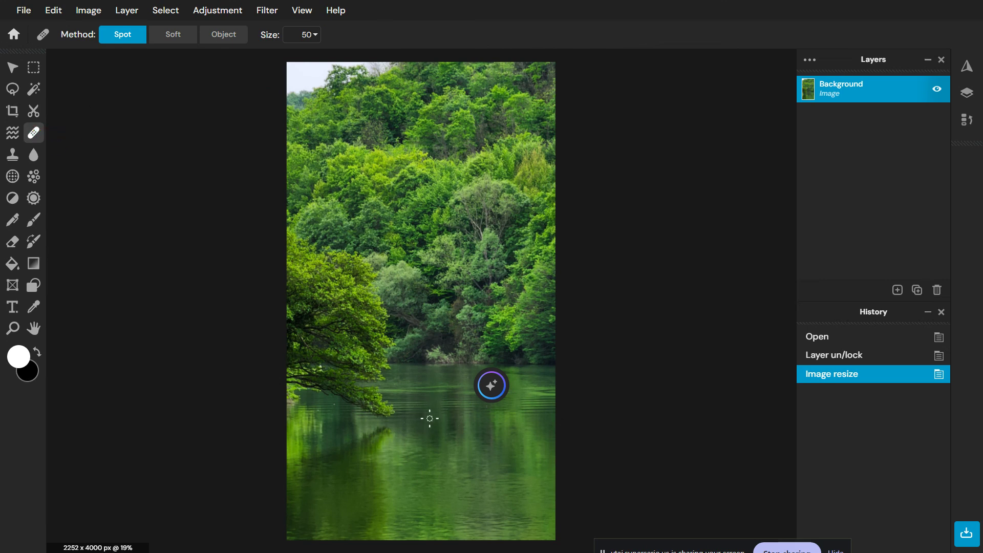
pyautogui.click(382, 437)
pyautogui.click(376, 438)
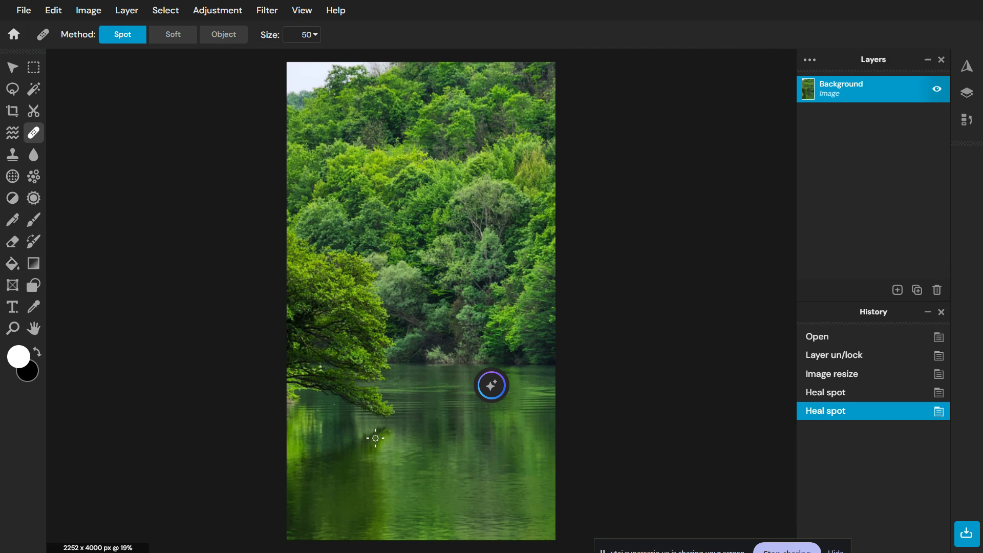
pyautogui.click(435, 439)
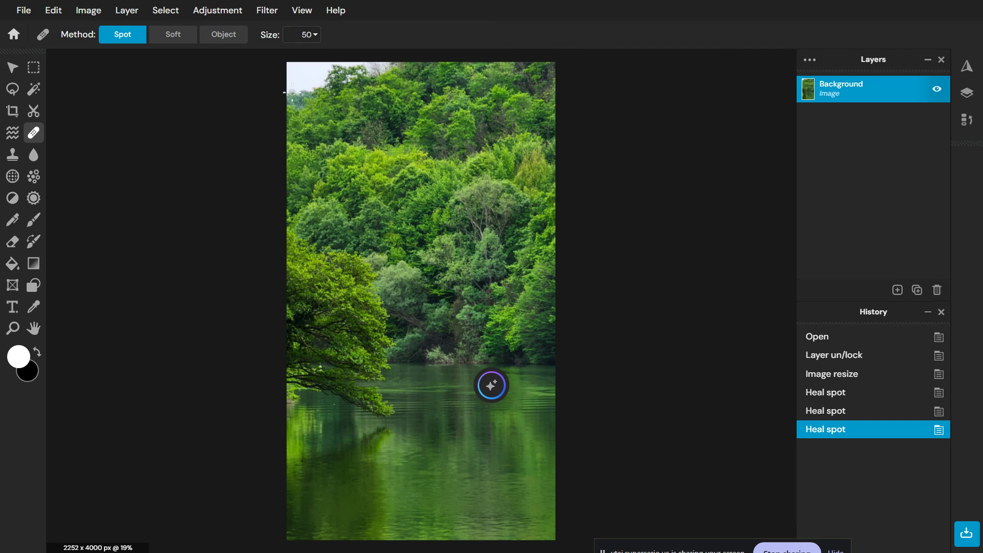
pyautogui.click(328, 111)
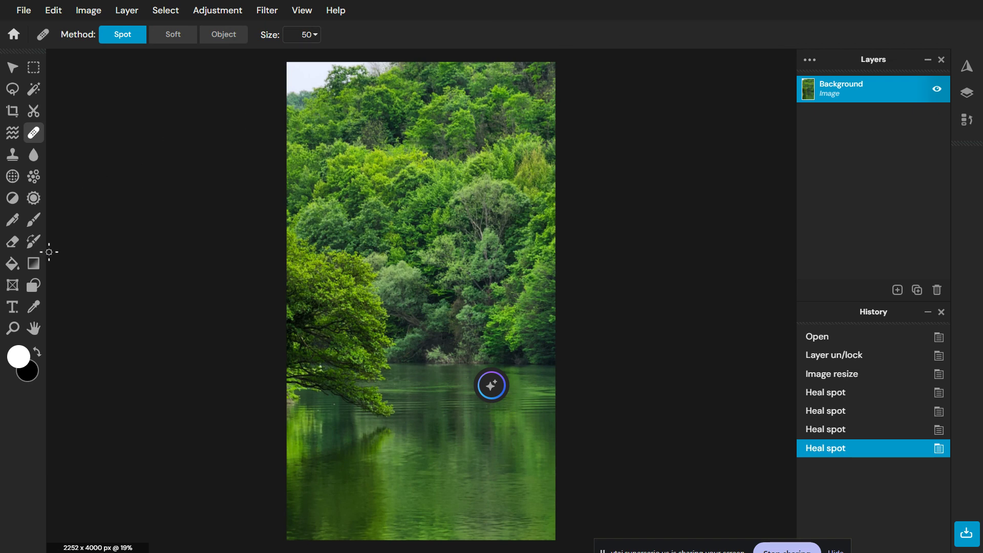
# Add a new text layer with the placeholder text over the photo and delete it.
pyautogui.click(13, 308)
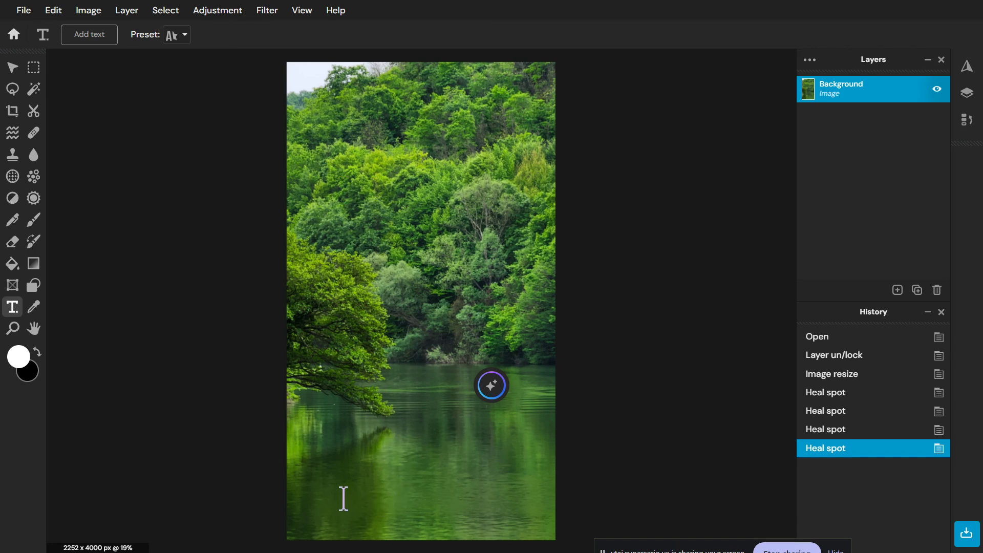
pyautogui.click(342, 445)
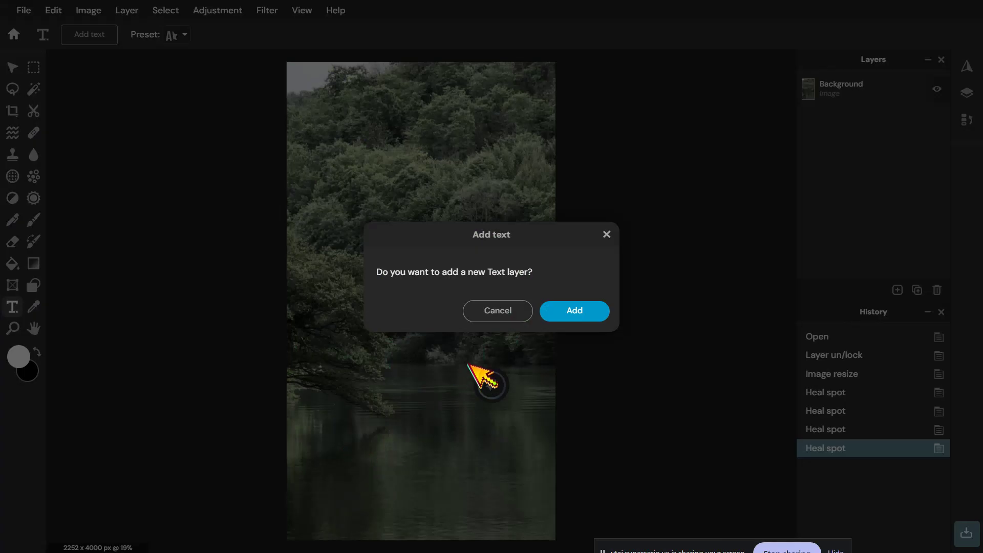
pyautogui.click(571, 311)
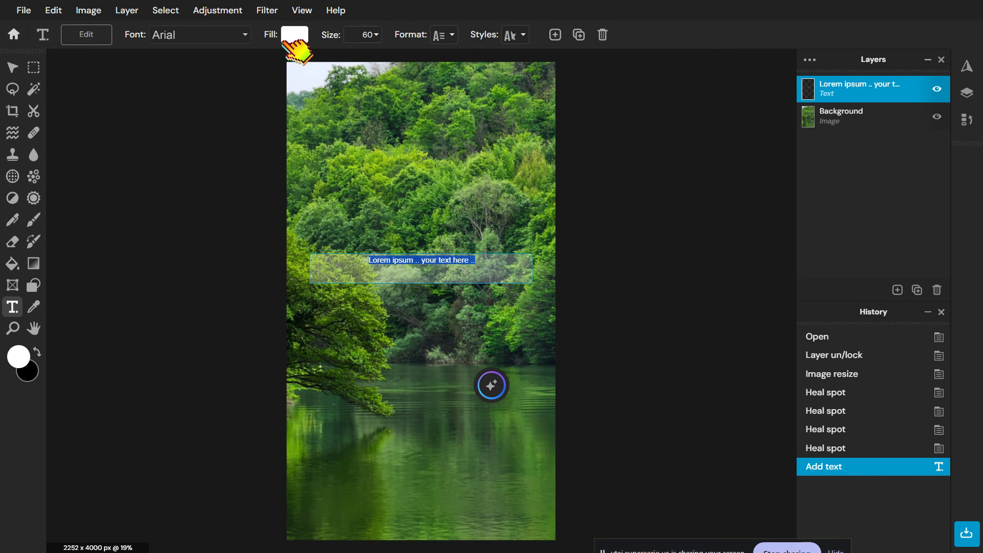
pyautogui.click(516, 262)
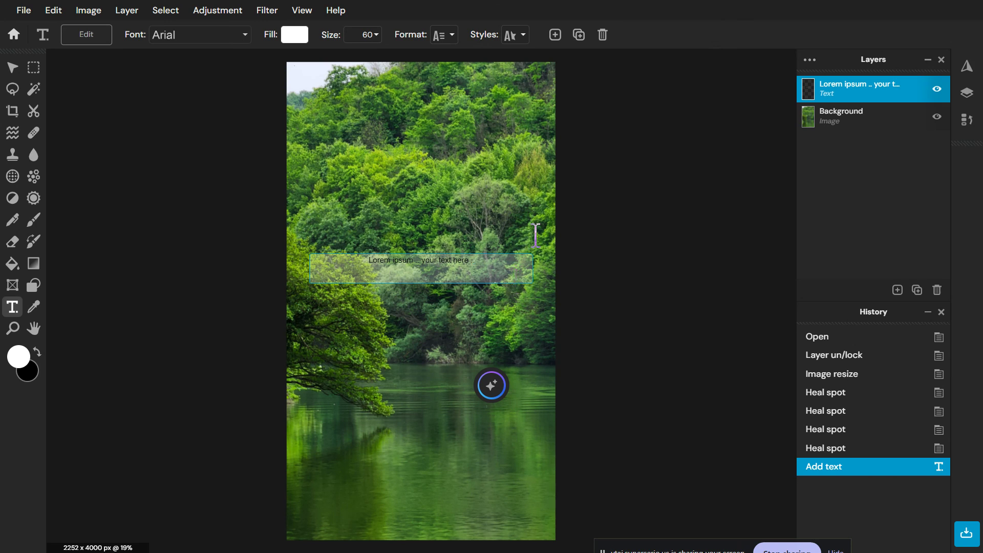
pyautogui.click(603, 34)
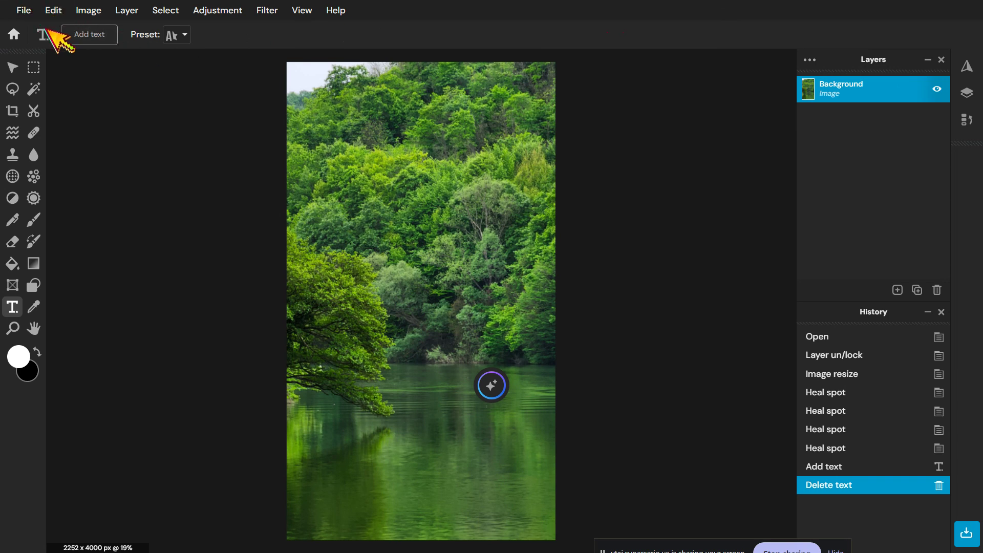
# Compare the PXZ and JPG save formats, start saving the photo as a JPG at 90% quality and cancel the save.
pyautogui.click(26, 11)
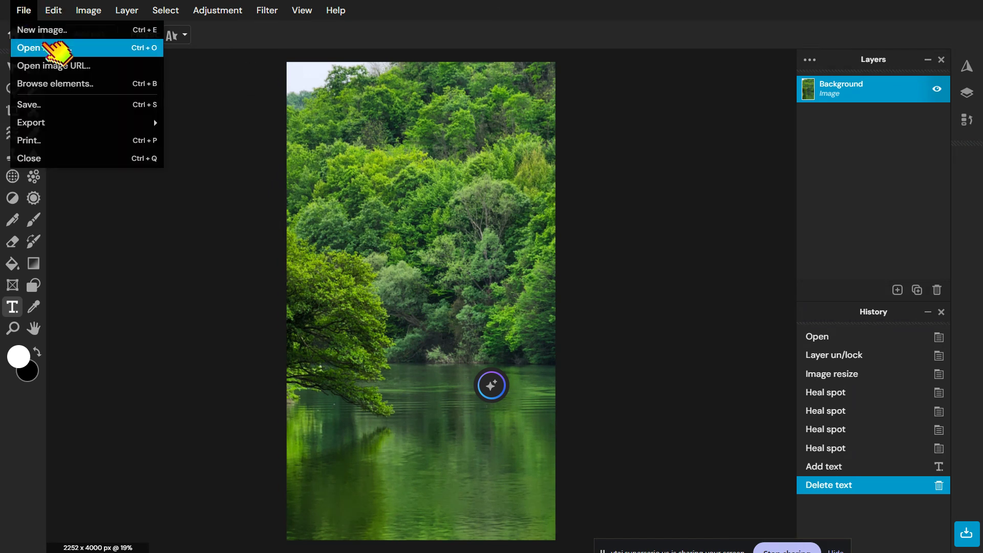
pyautogui.click(58, 105)
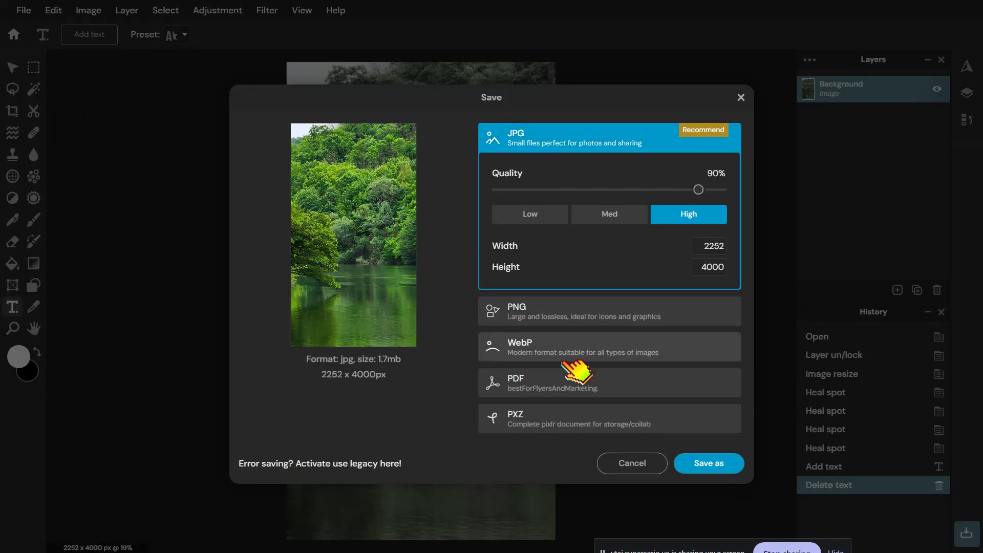
pyautogui.click(563, 414)
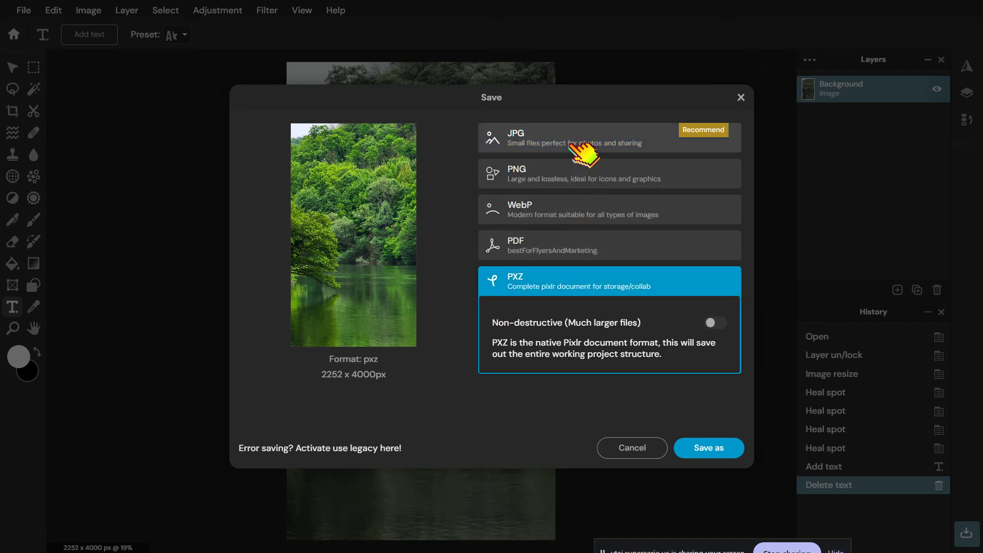
pyautogui.click(584, 154)
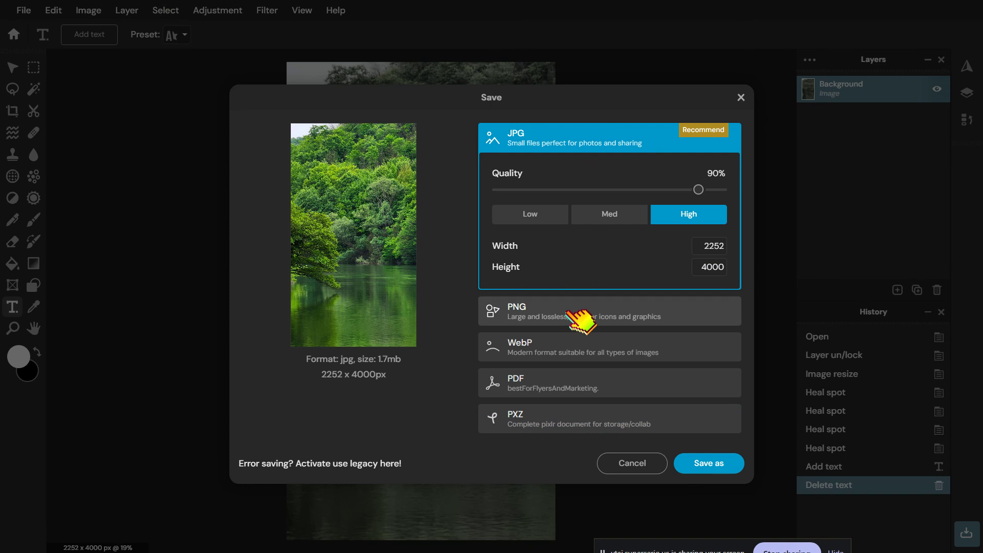
pyautogui.click(701, 465)
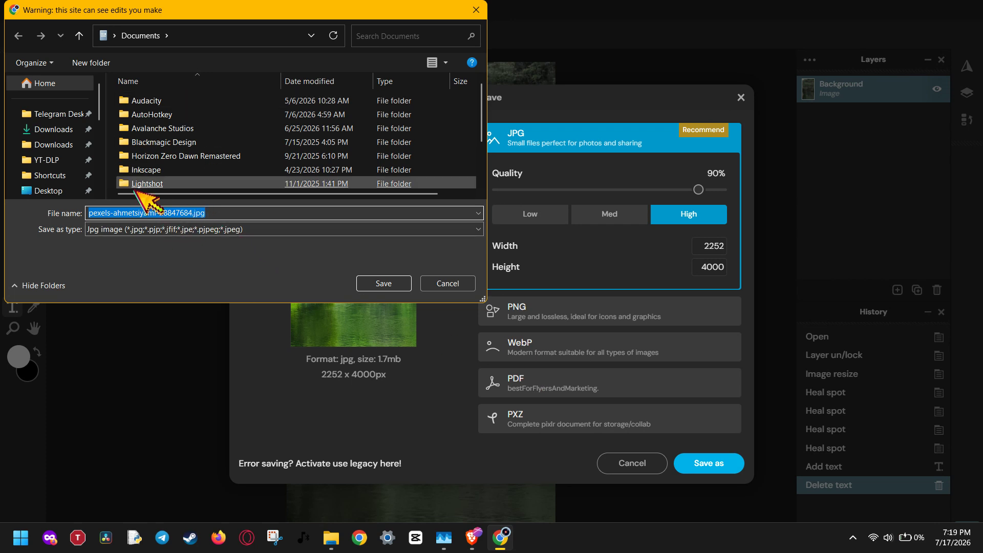
pyautogui.click(466, 283)
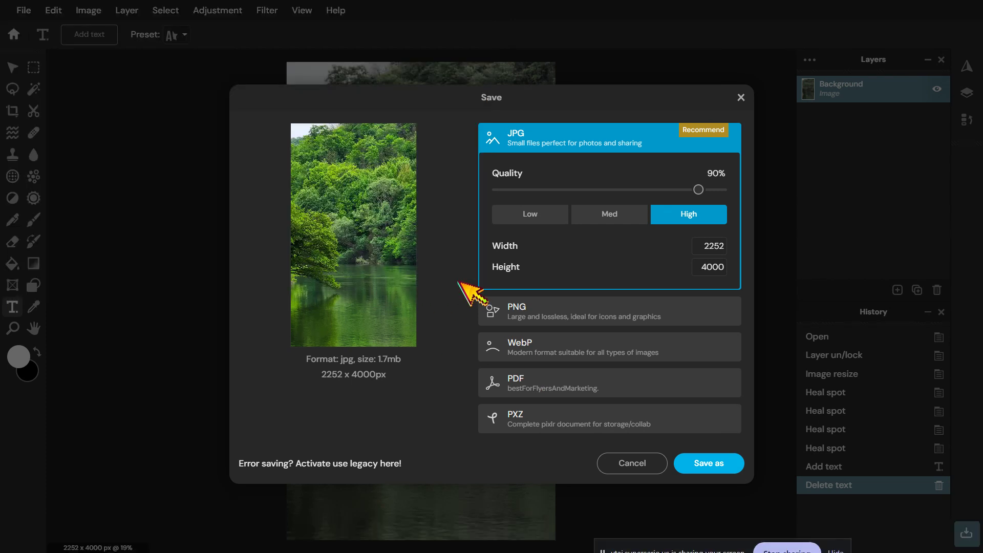
pyautogui.click(646, 464)
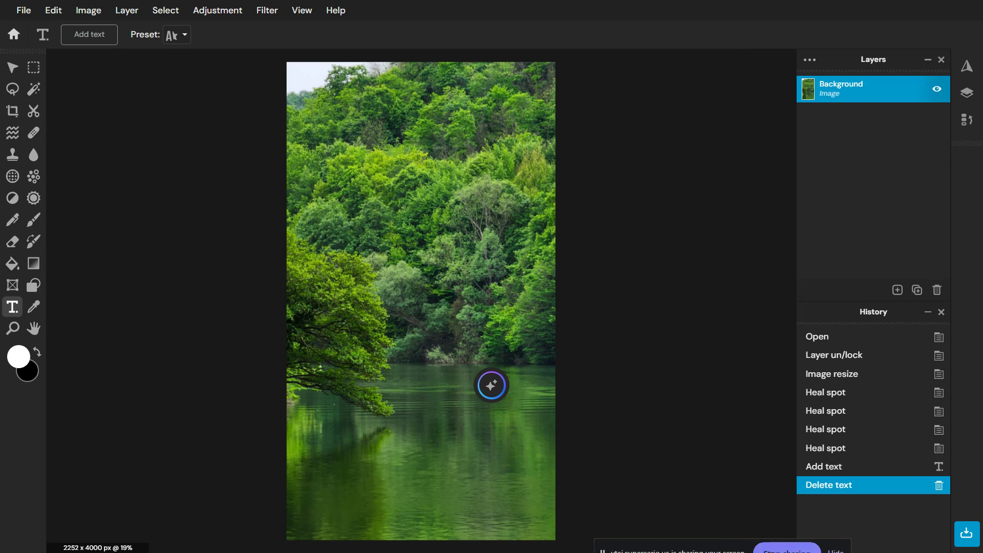
pyautogui.moveTo(789, 552)
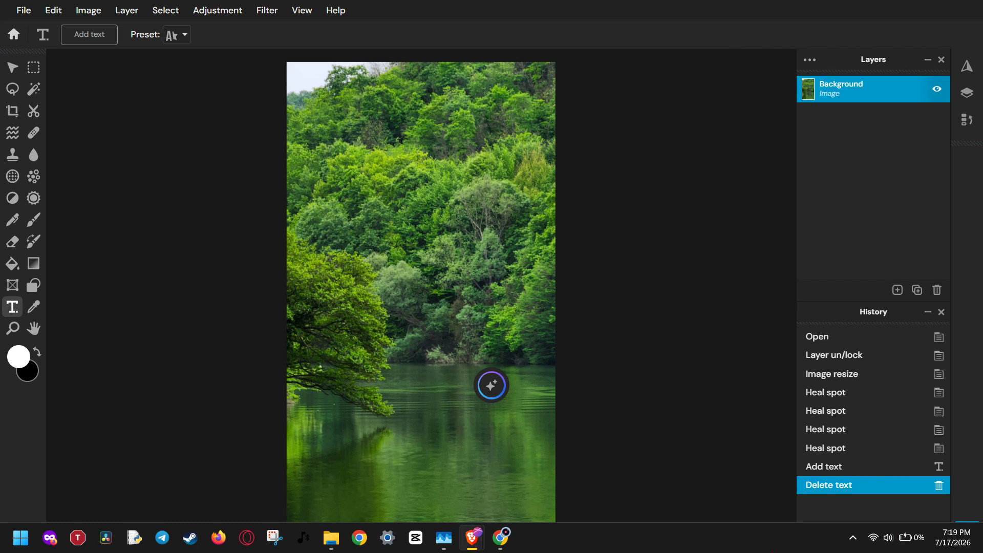